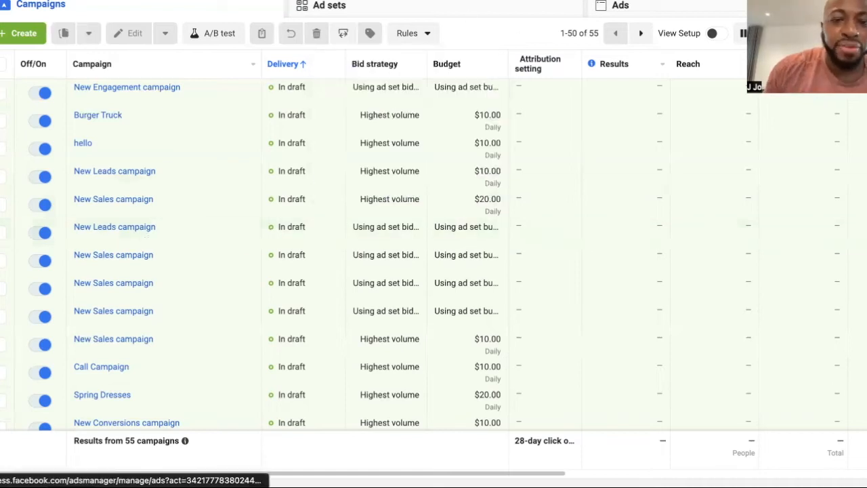
Step: Create a new auction campaign with the Engagement objective and continue to its settings
left_click(21, 33)
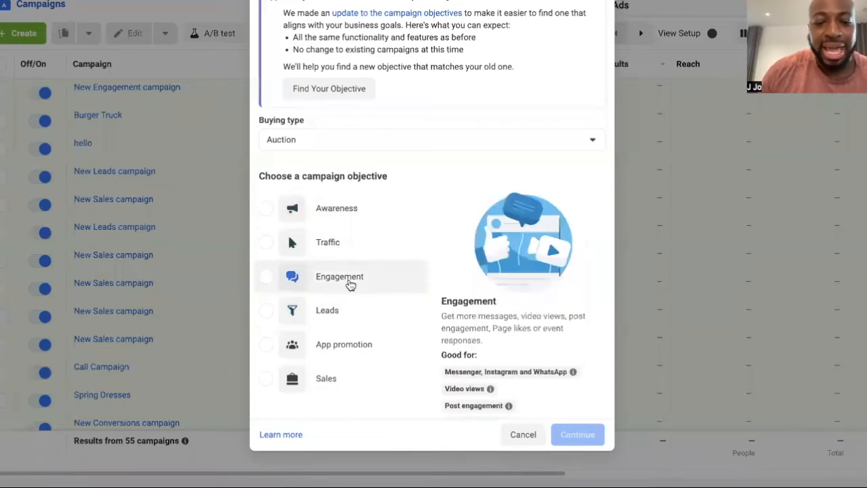
left_click(350, 284)
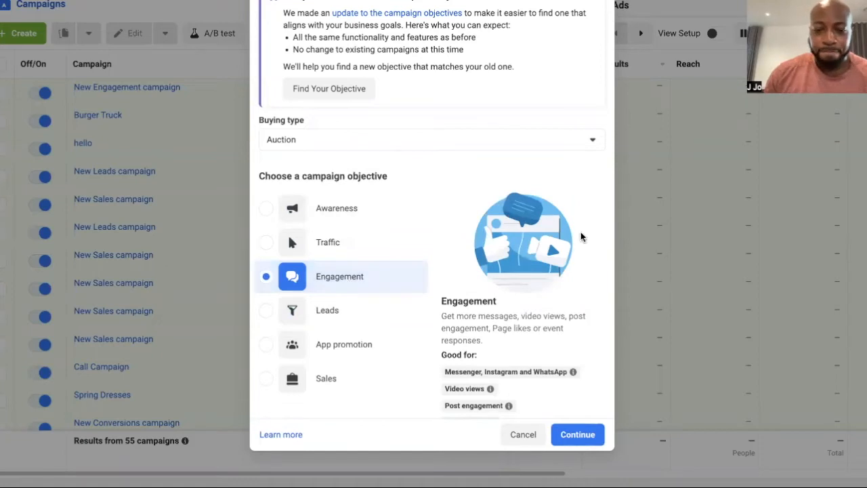
left_click(577, 434)
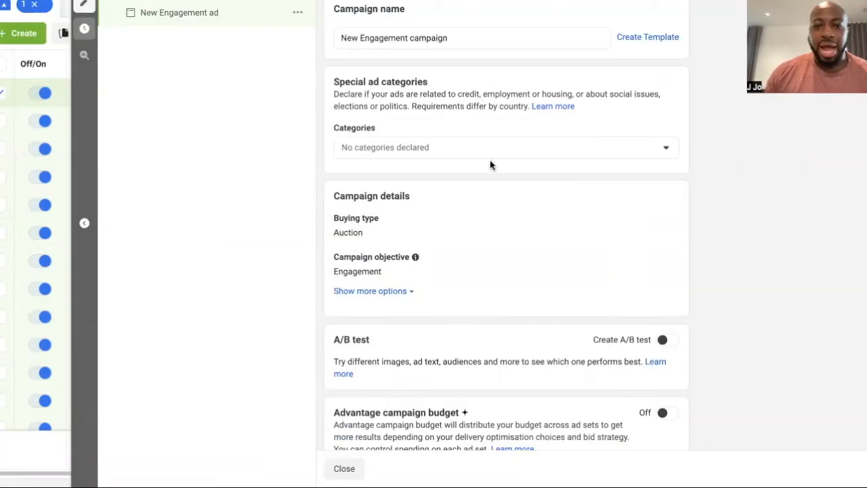
Step: Turn on Advantage campaign budget and set the campaign's daily budget to $10.00
scroll(506, 252, "down", 1)
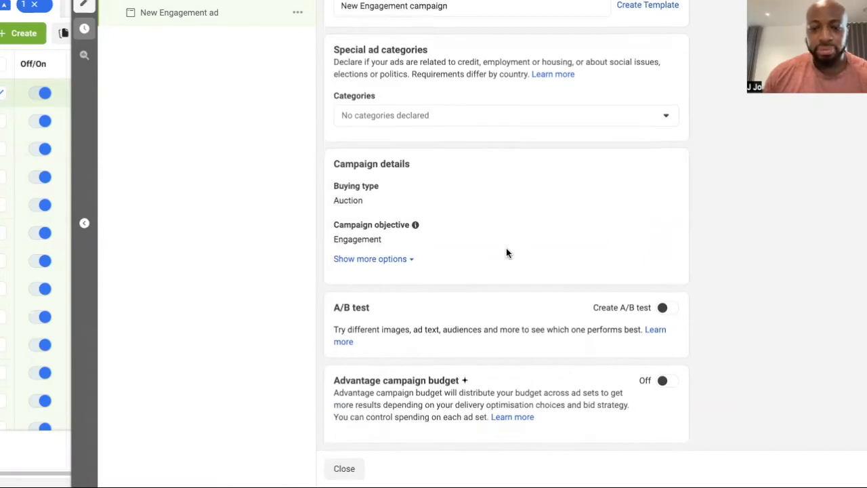
left_click(664, 384)
scroll(575, 330, "down", 2)
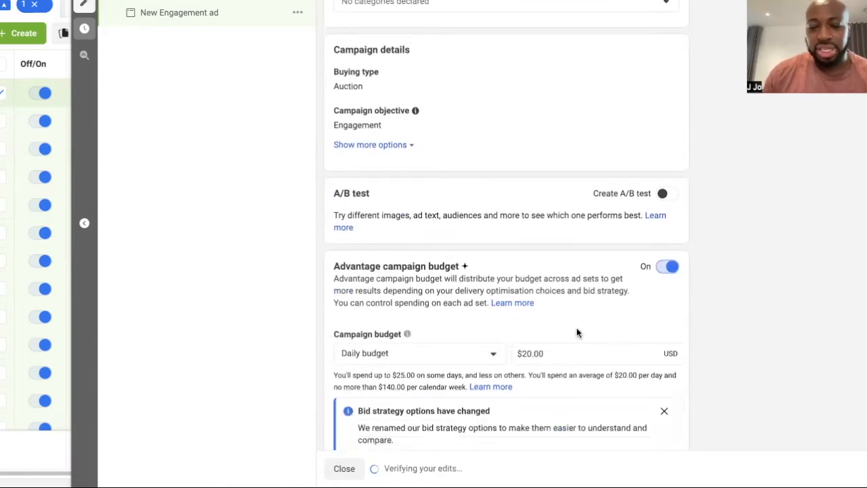
left_click(528, 348)
key("BackSpace")
key("BackSpace")
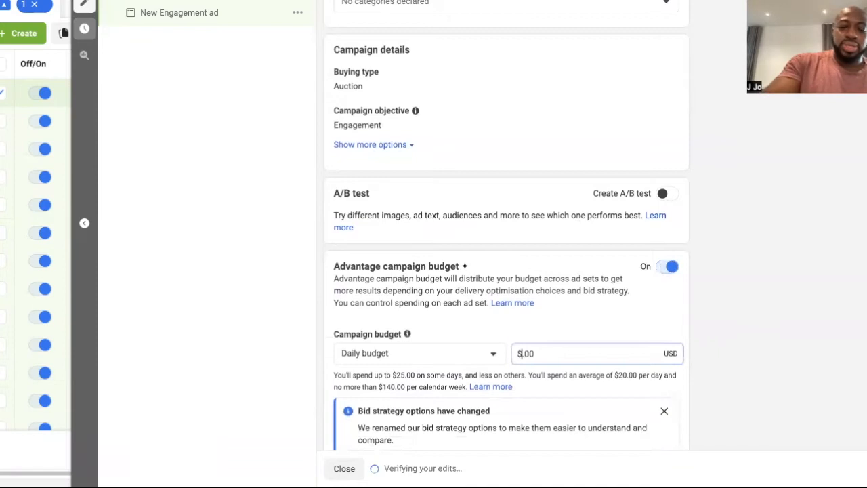
type("10")
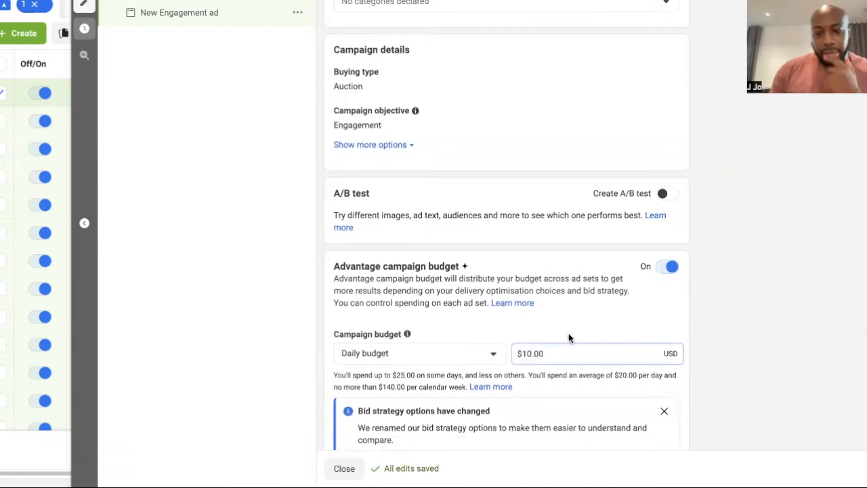
left_click(662, 325)
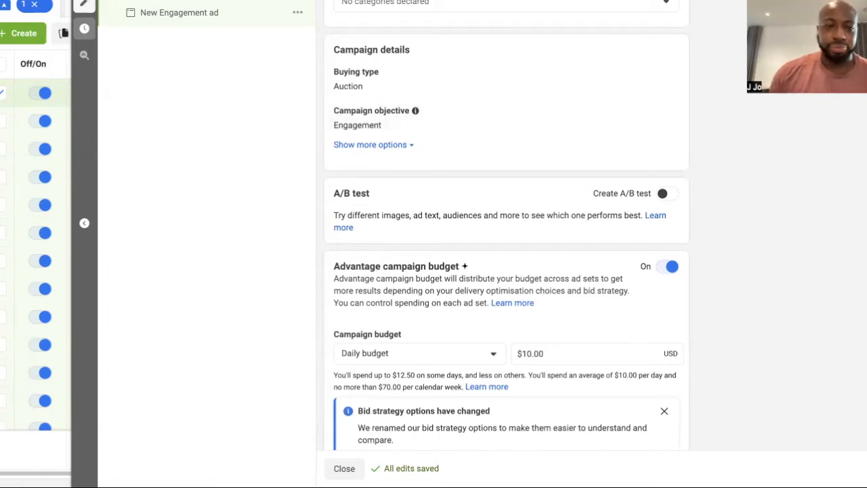
Step: Go to the ad set level and review its conversion location, schedule, audience, placements, and optimisation and delivery settings
left_click(860, 468)
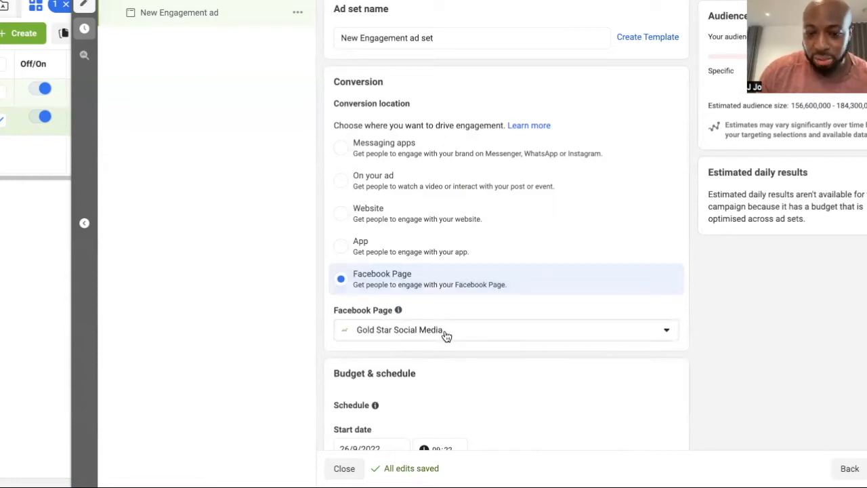
scroll(542, 280, "down", 3)
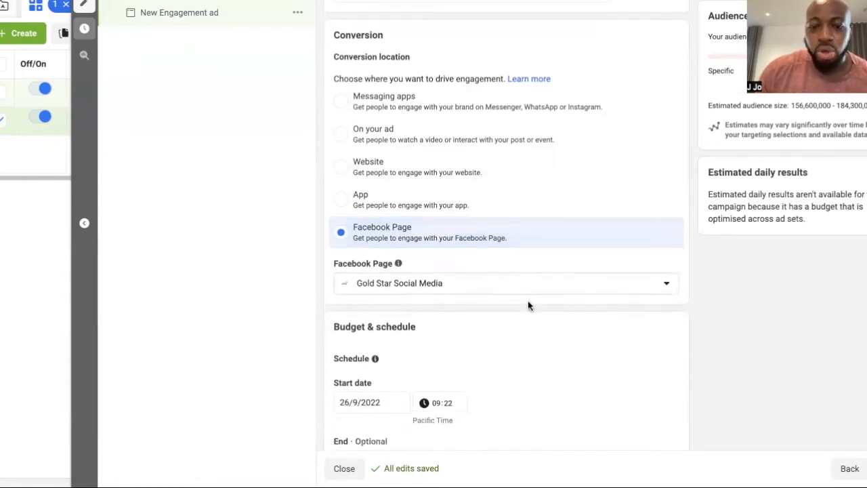
scroll(522, 333, "down", 10)
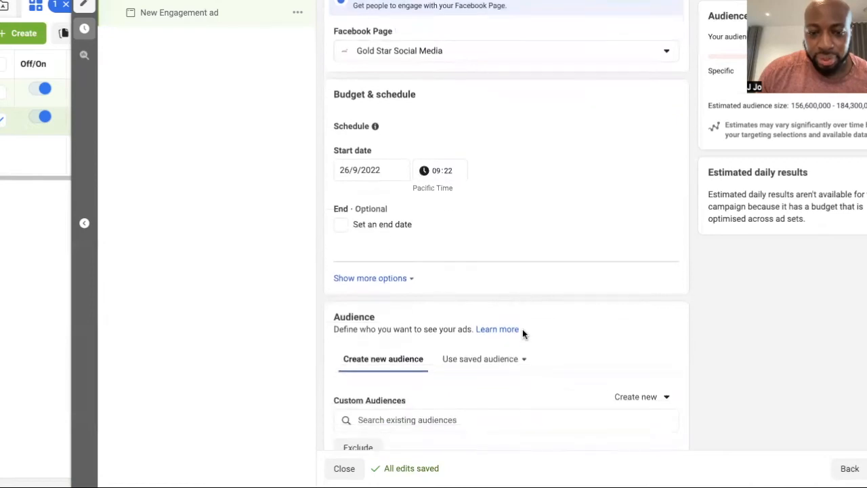
scroll(522, 328, "down", 5)
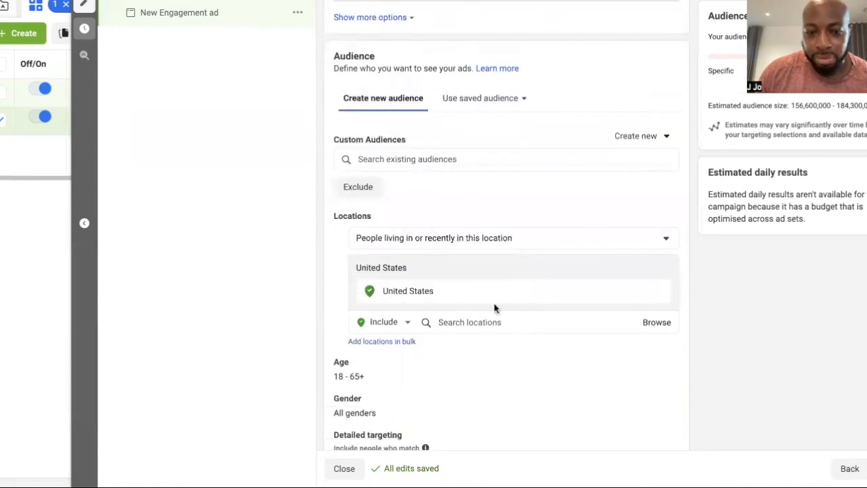
scroll(537, 358, "down", 3)
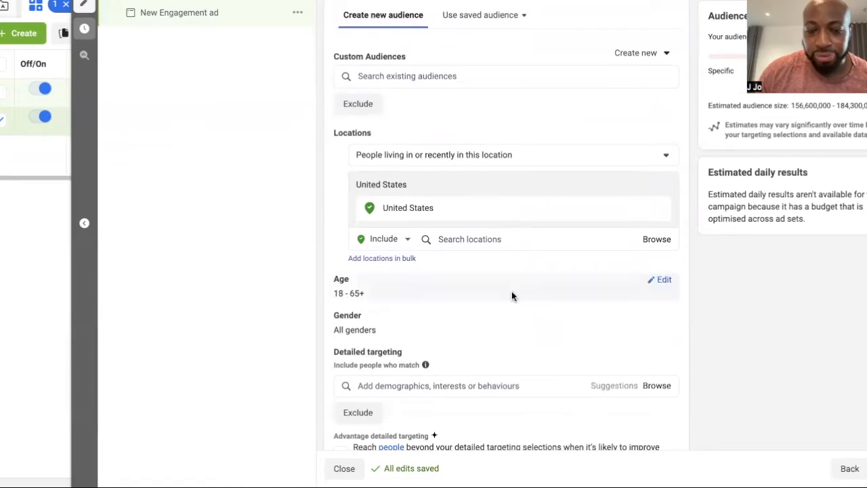
scroll(512, 292, "down", 3)
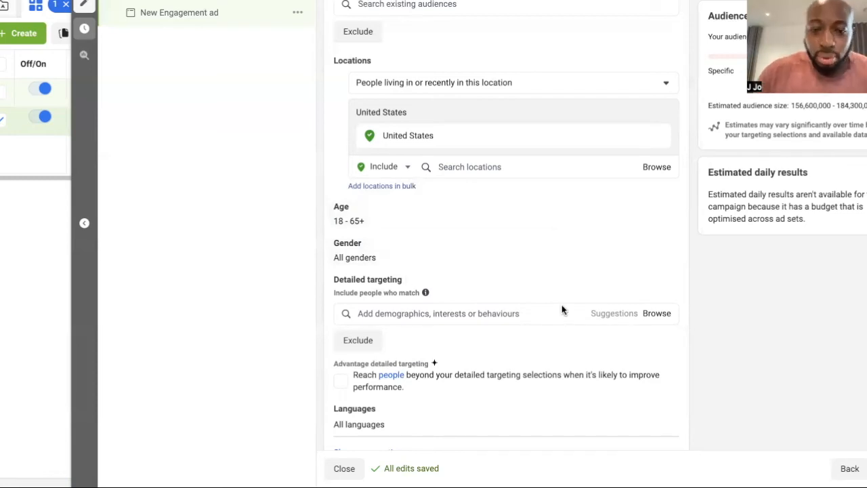
scroll(561, 309, "down", 3)
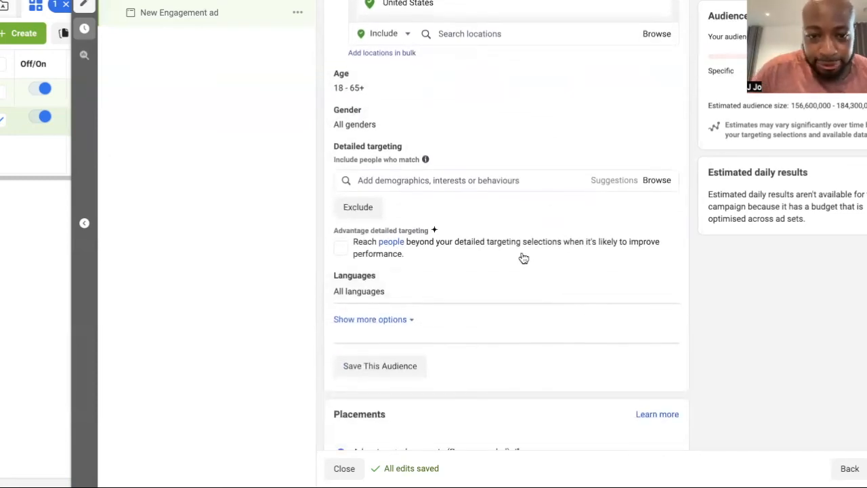
scroll(532, 252, "down", 2)
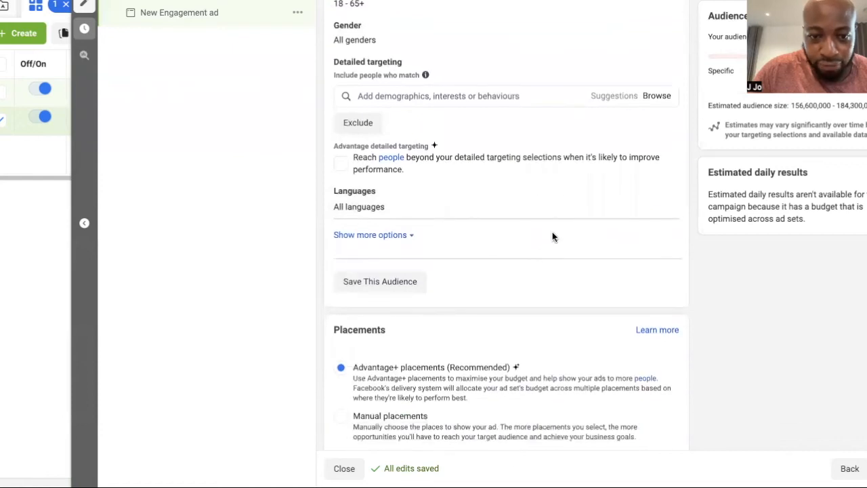
scroll(550, 237, "down", 2)
scroll(535, 254, "down", 2)
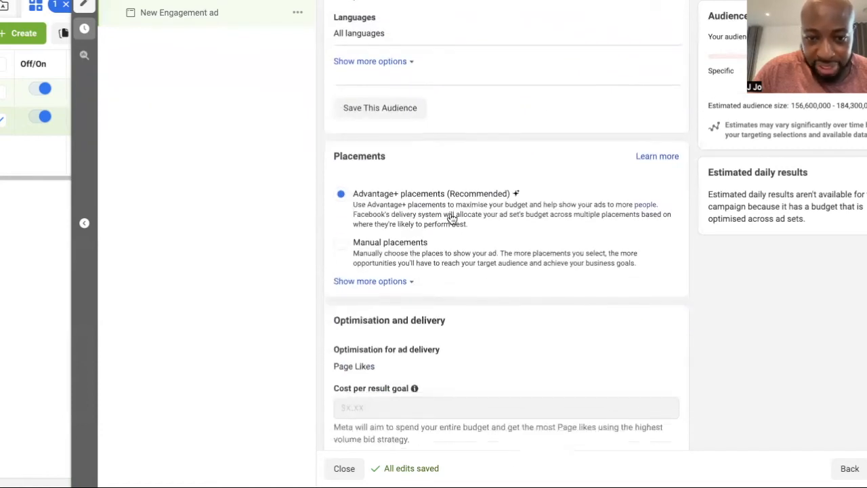
scroll(497, 218, "down", 1)
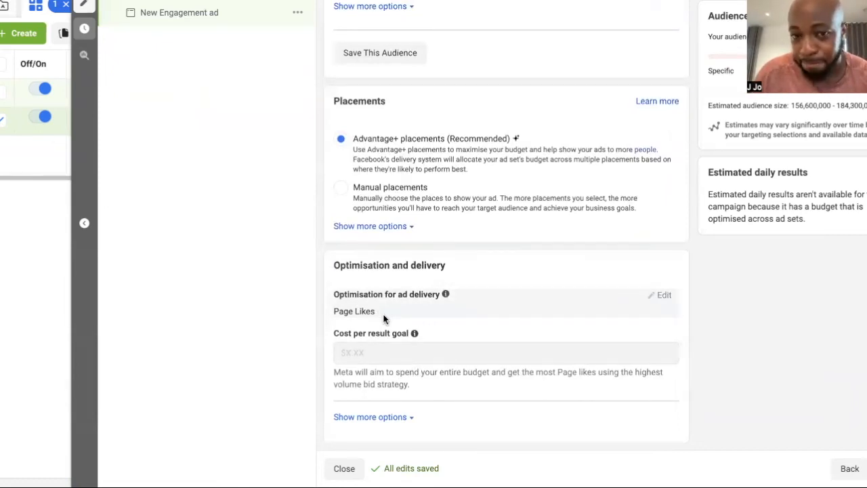
scroll(614, 113, "up", 5)
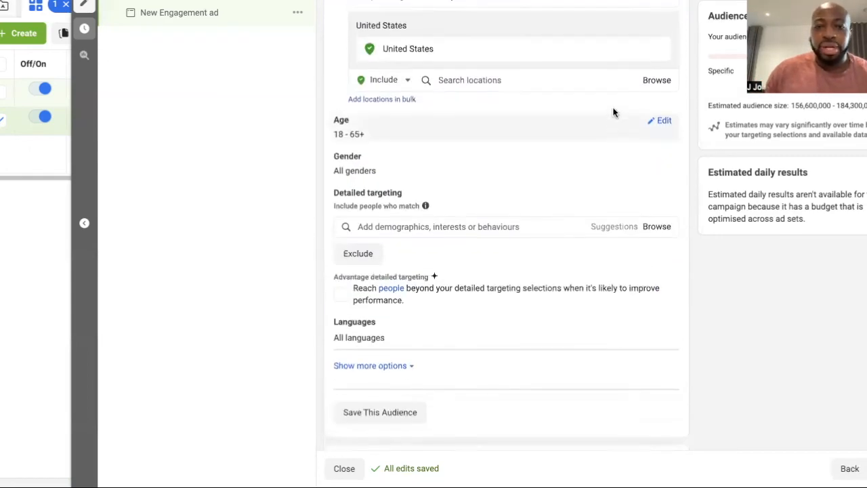
scroll(572, 214, "down", 5)
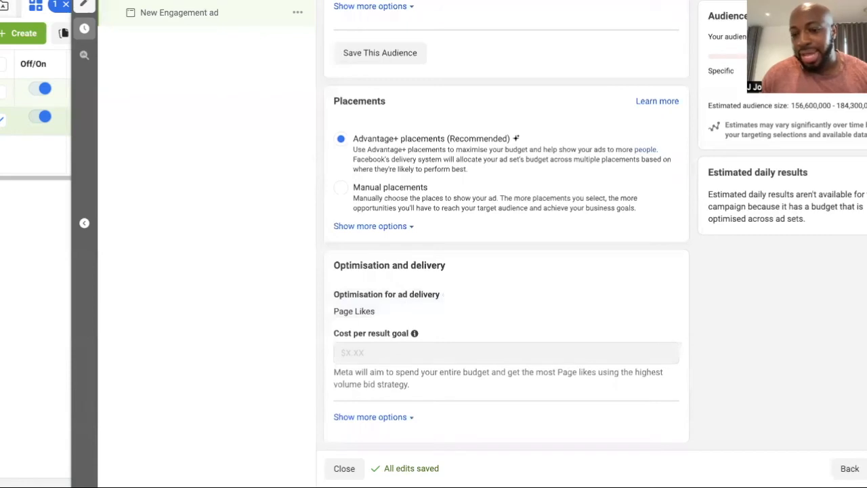
Step: Open the New Engagement ad and review its Facebook Page identity, media options, primary text and tracking settings
left_click(179, 12)
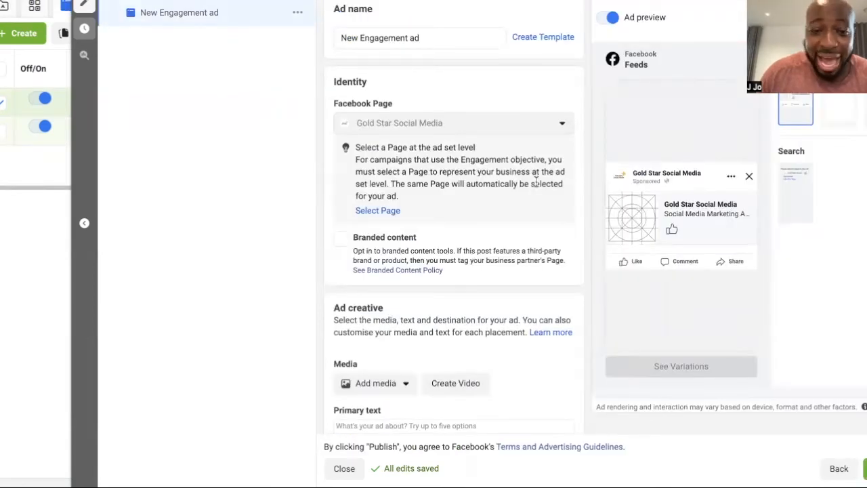
scroll(508, 219, "down", 1)
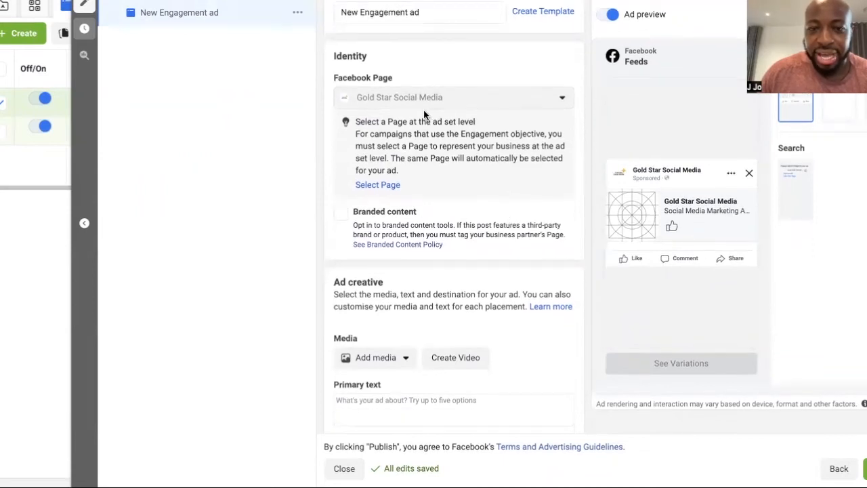
scroll(472, 217, "down", 3)
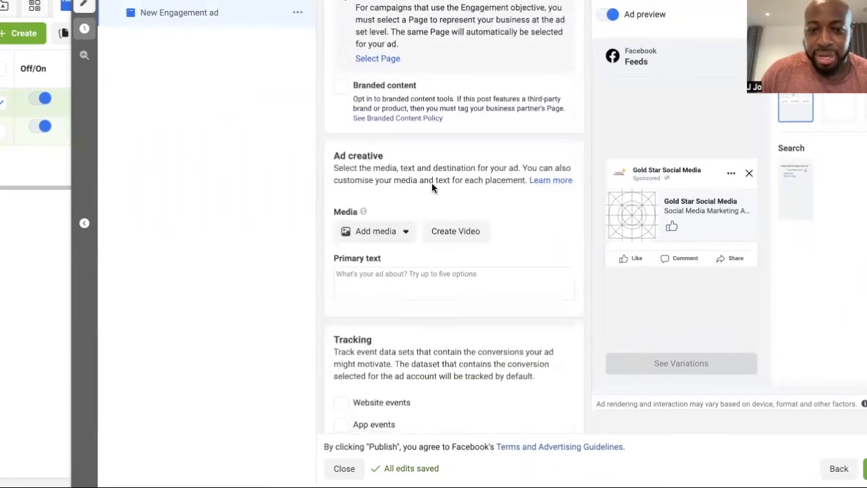
left_click(389, 241)
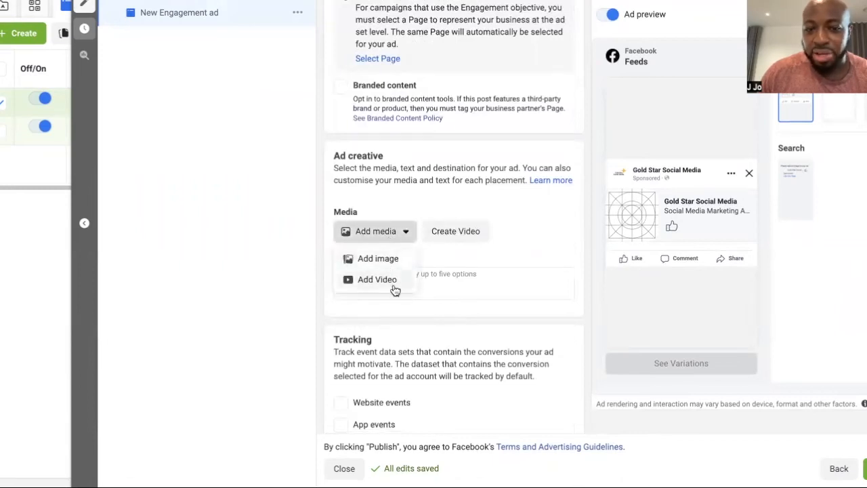
left_click(568, 224)
scroll(557, 237, "down", 2)
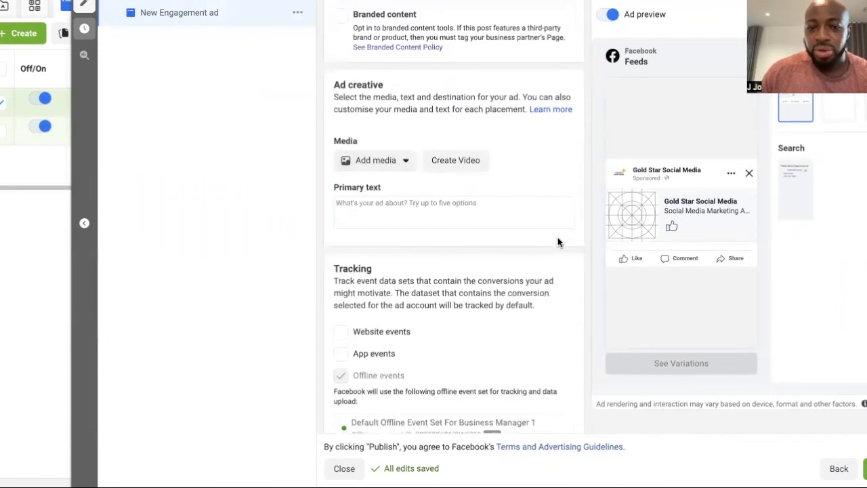